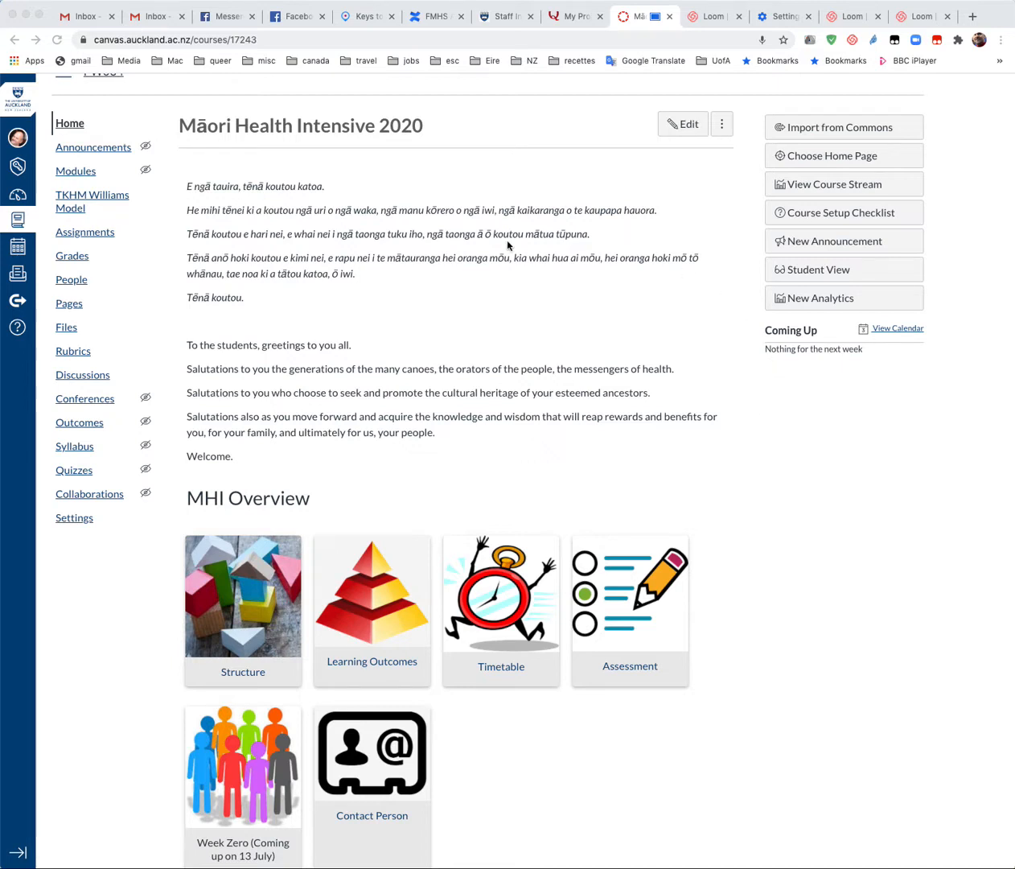
Step: Show the course's People roster of students
{"action": "left_click", "coordinate": [71, 283]}
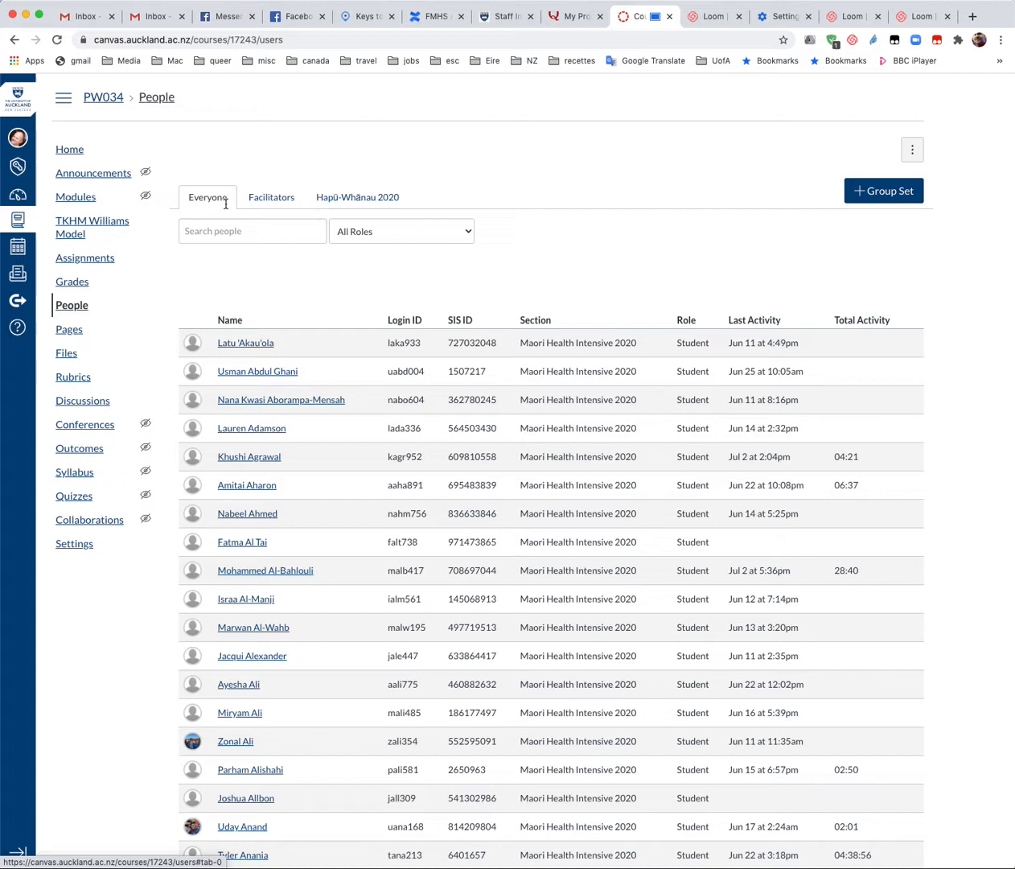
Step: View the Hapū-Whānau 2020 group set and reveal options for the Herekino-Karaka-G1 group
{"action": "left_click", "coordinate": [372, 204]}
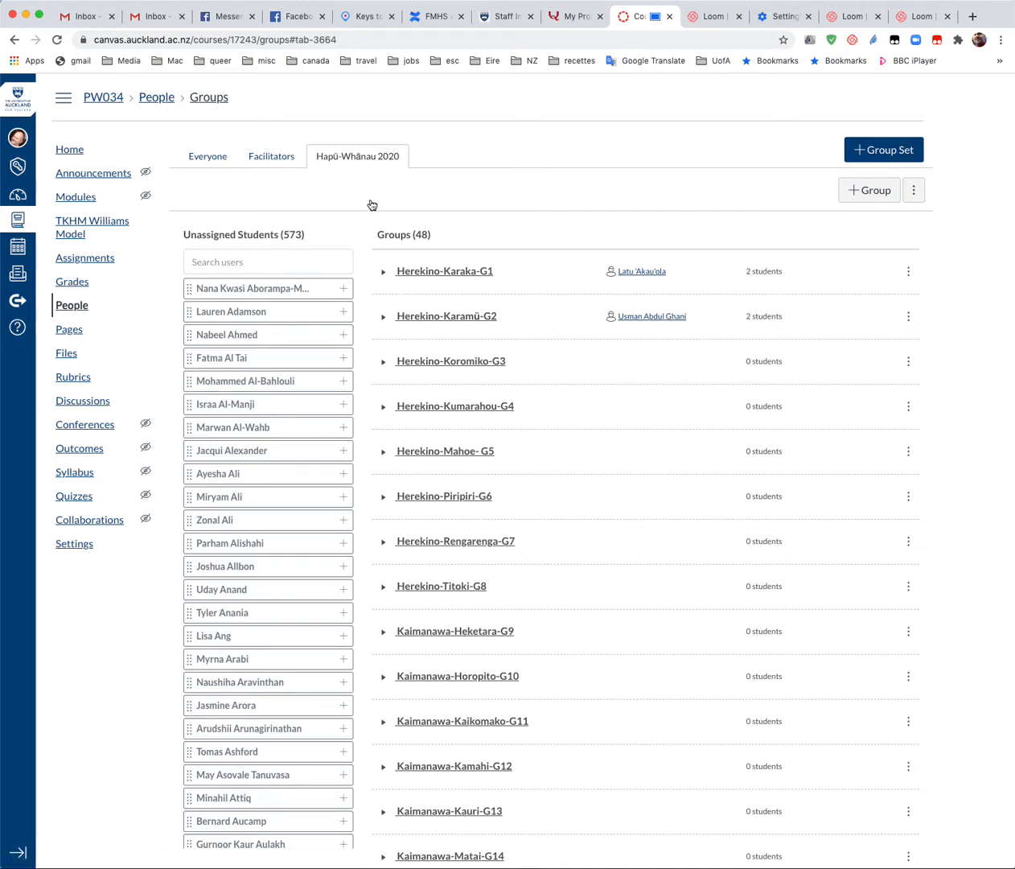
{"action": "left_click", "coordinate": [909, 274]}
Step: Visit the Herekino-Karaka-G1 group homepage, then its Announcements and empty Pages section
{"action": "left_click", "coordinate": [874, 308]}
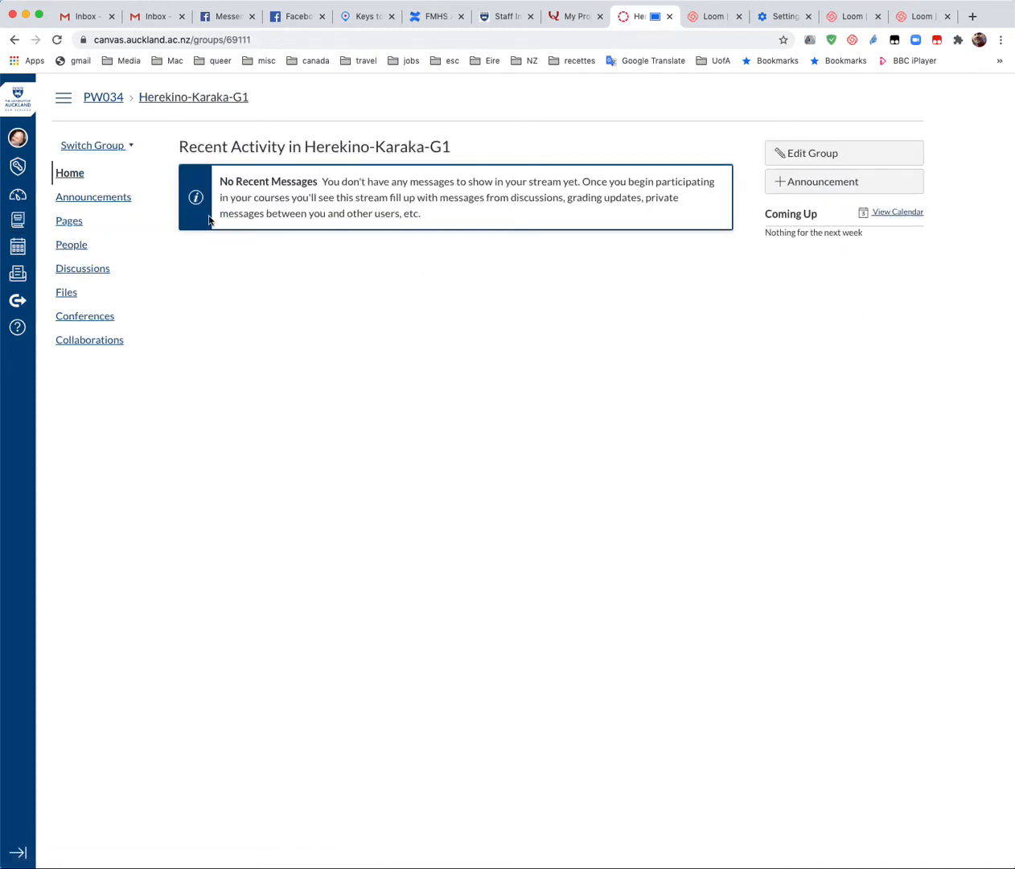
{"action": "left_click", "coordinate": [104, 205]}
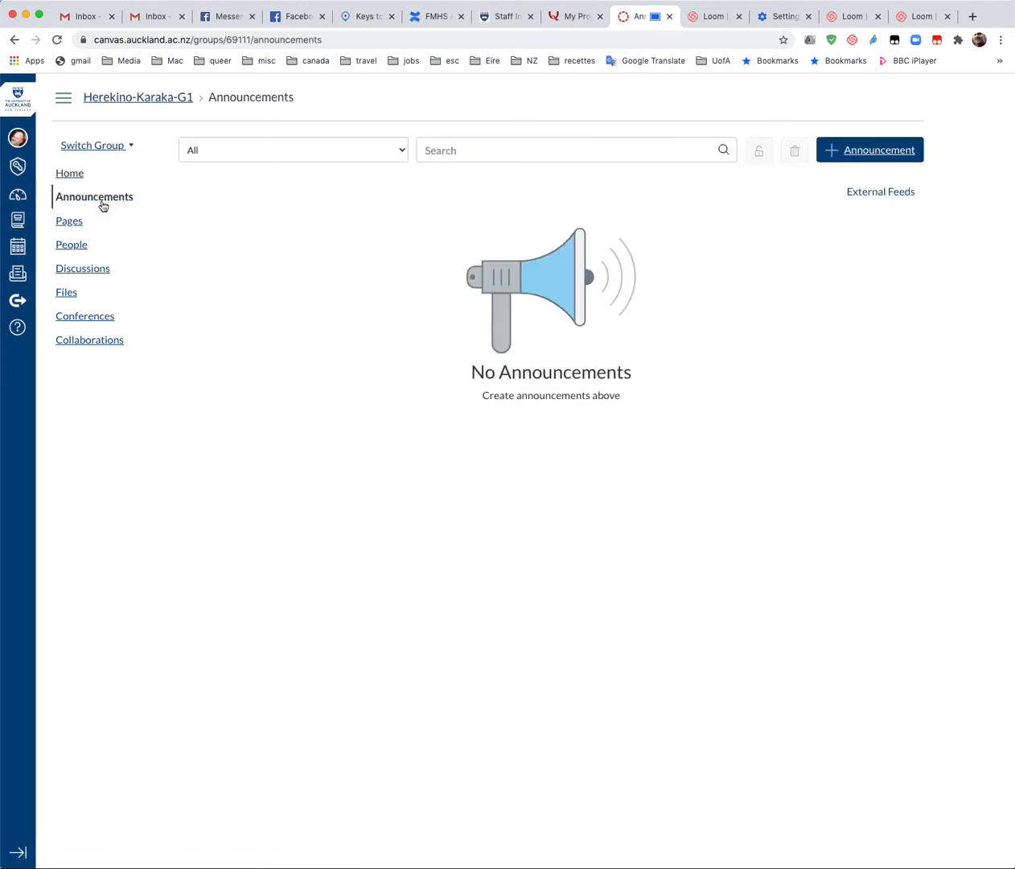
{"action": "left_click", "coordinate": [71, 223]}
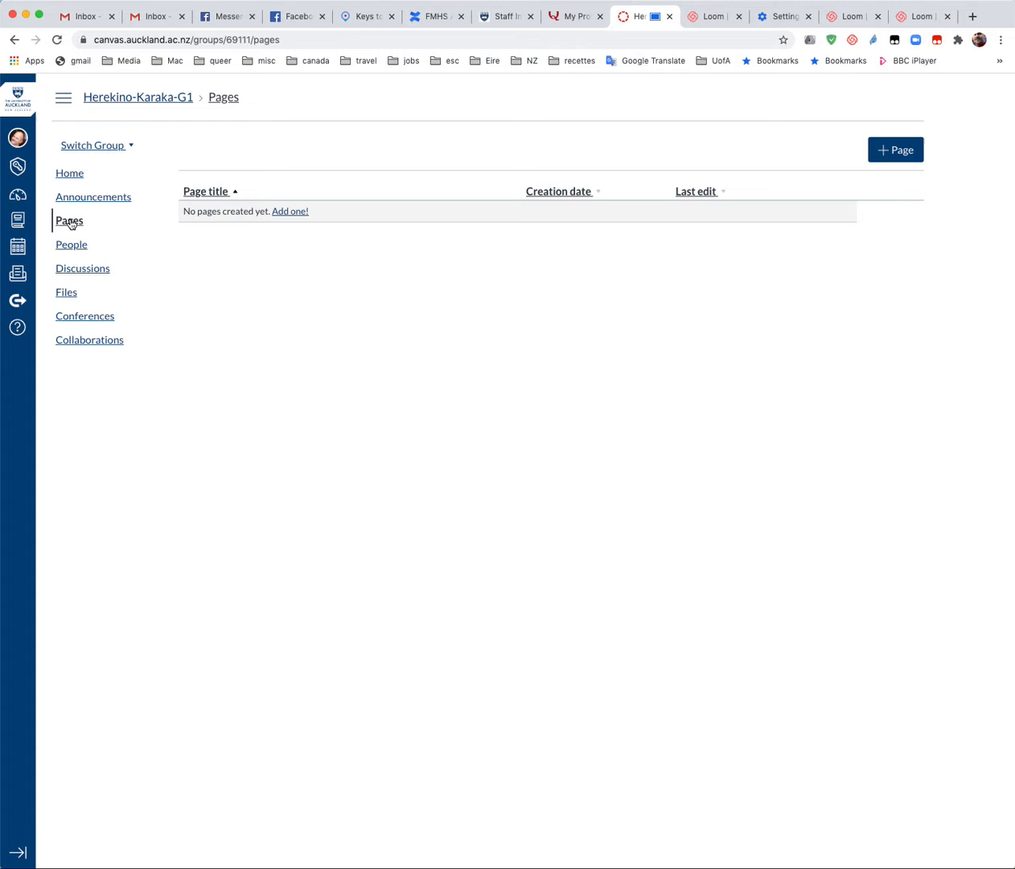
Step: Browse the group's People, Discussions and Files areas, the latter holding a Submissions folder
{"action": "left_click", "coordinate": [68, 251]}
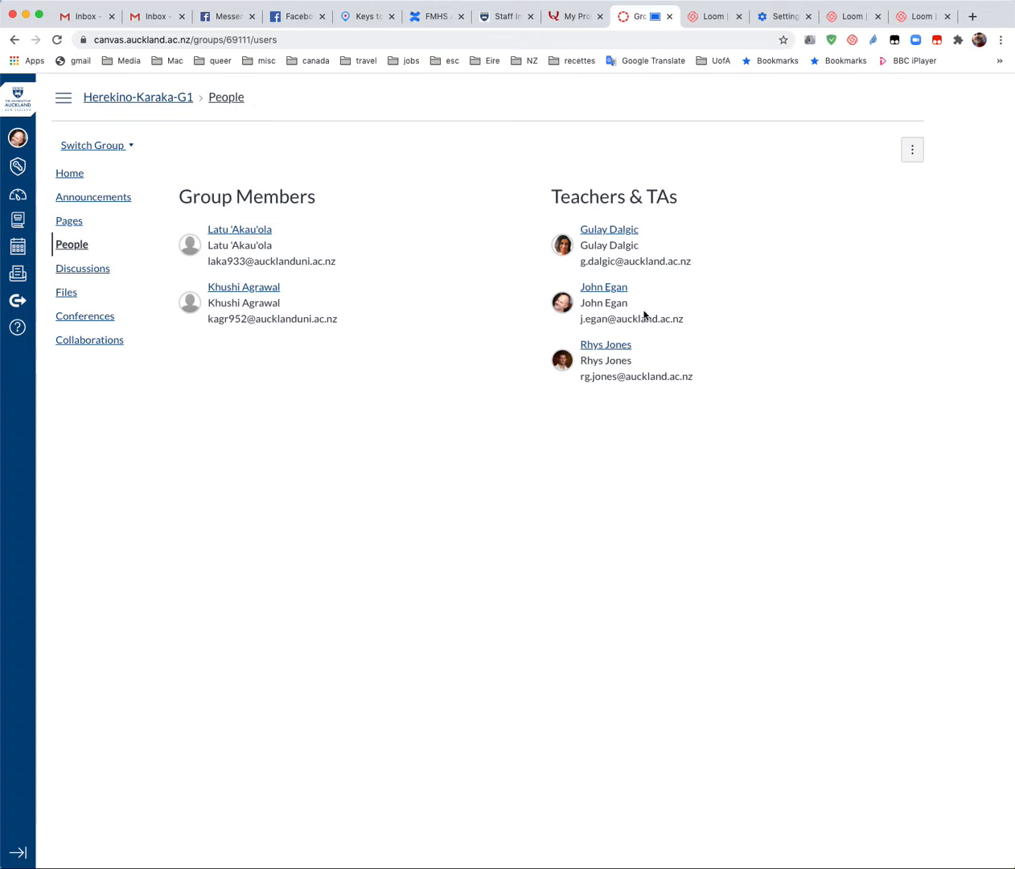
{"action": "left_click", "coordinate": [100, 274]}
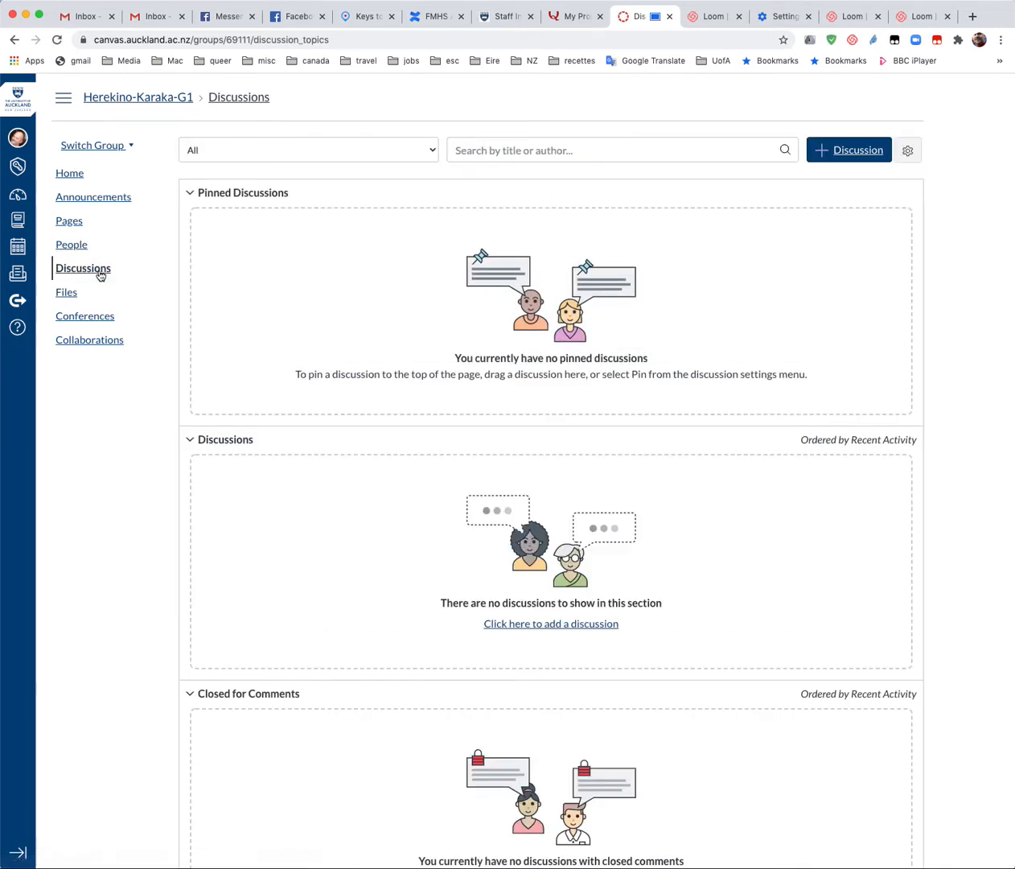
{"action": "left_click", "coordinate": [62, 296]}
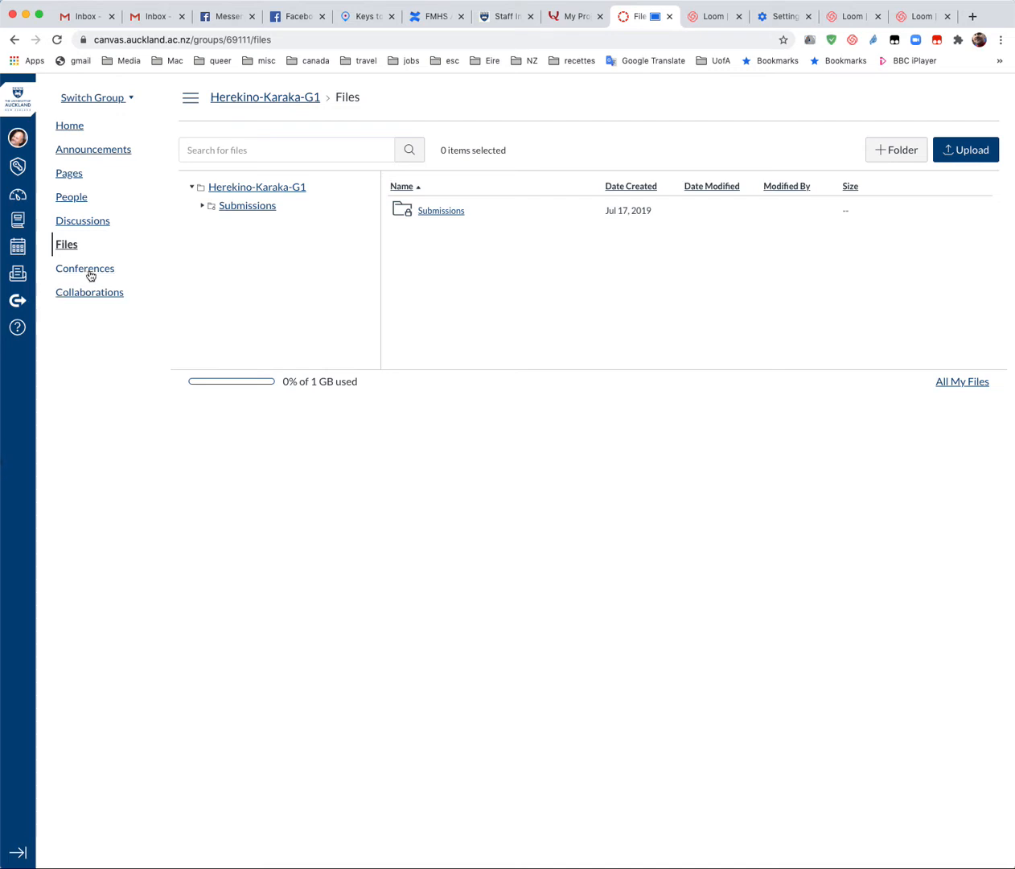
Step: Go to the group's Collaborations and focus the Google Docs name and description fields
{"action": "left_click", "coordinate": [91, 294]}
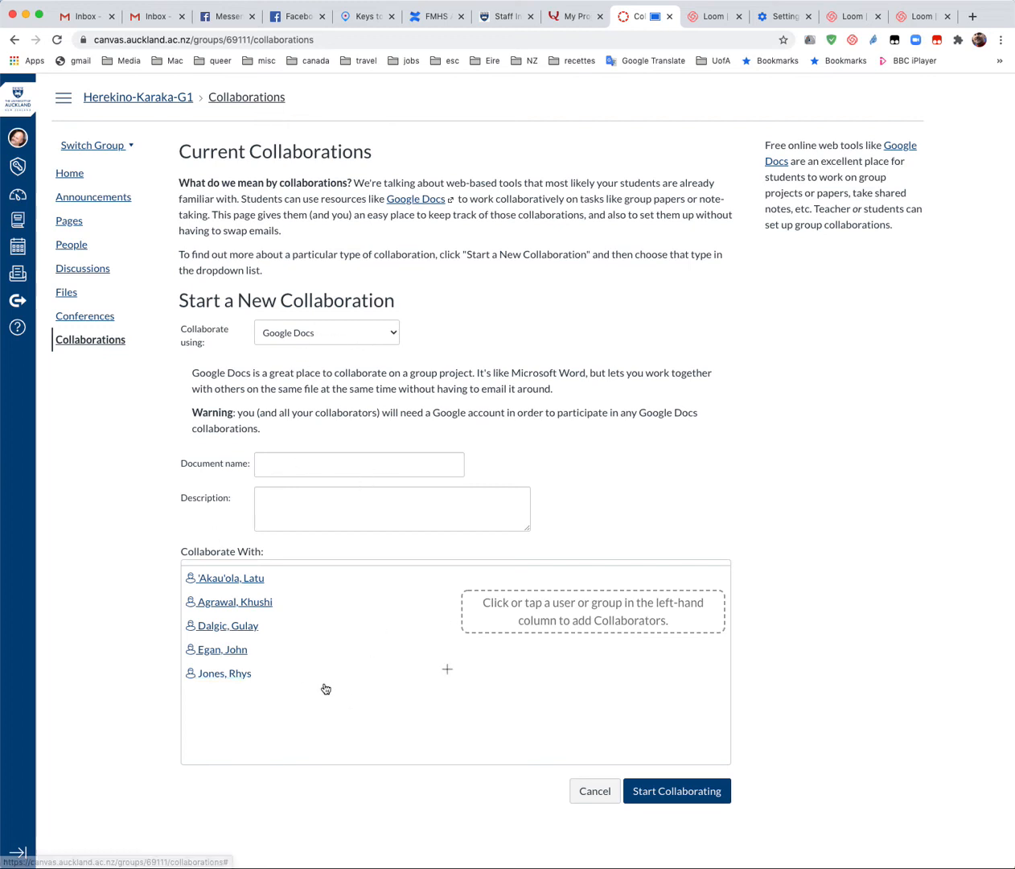
{"action": "left_click", "coordinate": [313, 465]}
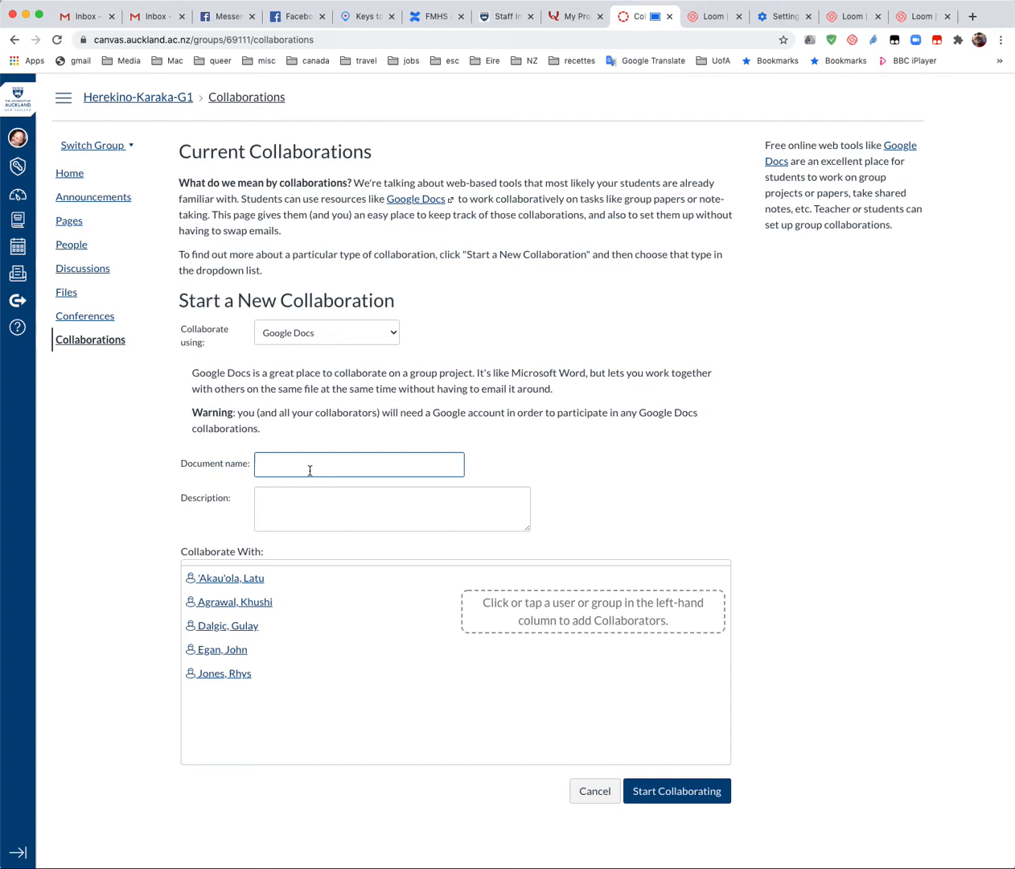
{"action": "left_click", "coordinate": [296, 505]}
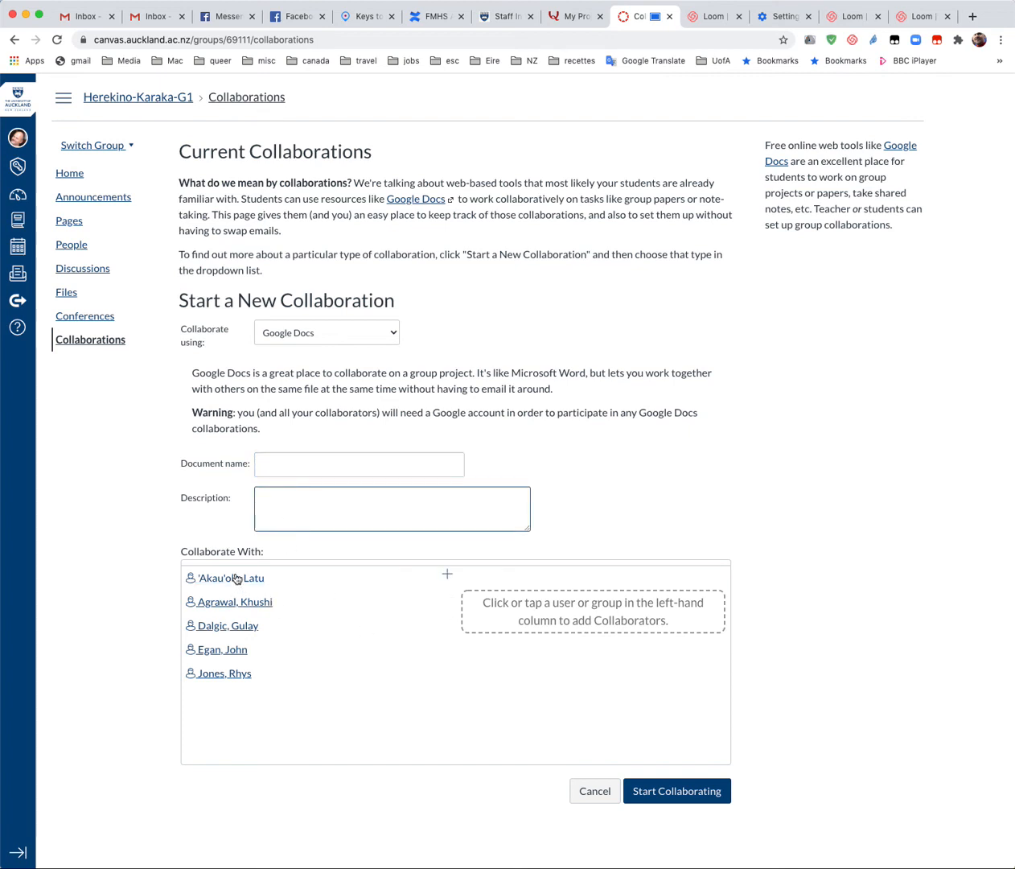